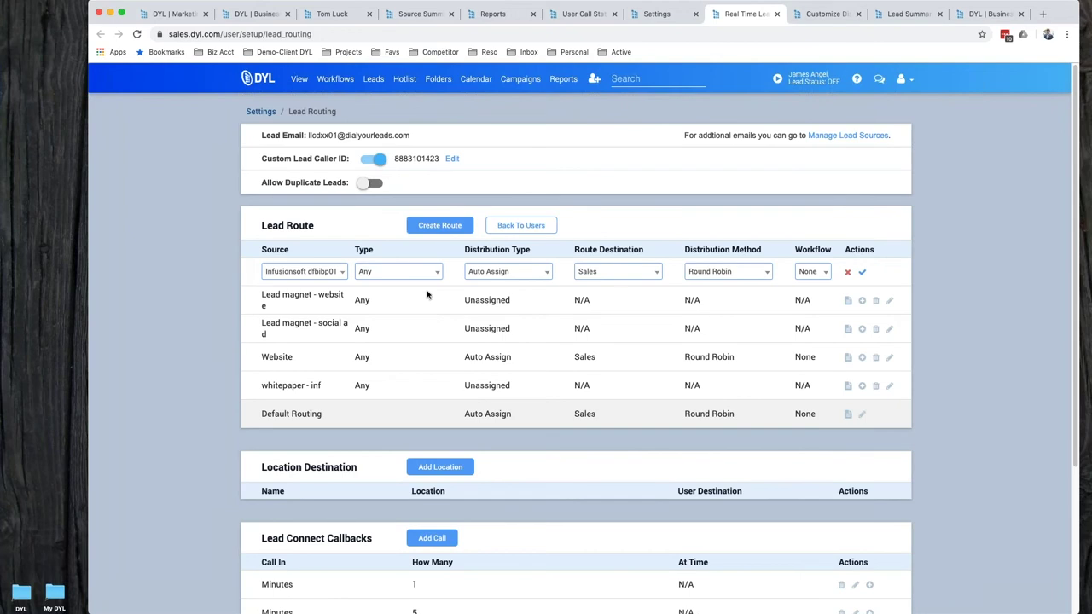
Step: Set the Infusionsoft lead route's type to Any and its distribution type to Lead Connect
click(430, 278)
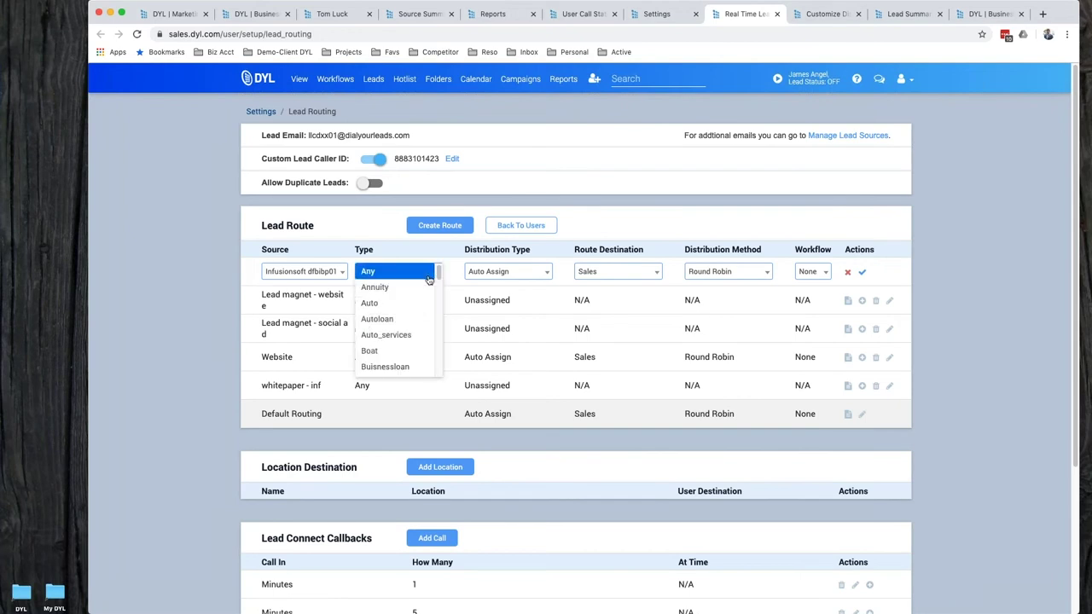
click(429, 277)
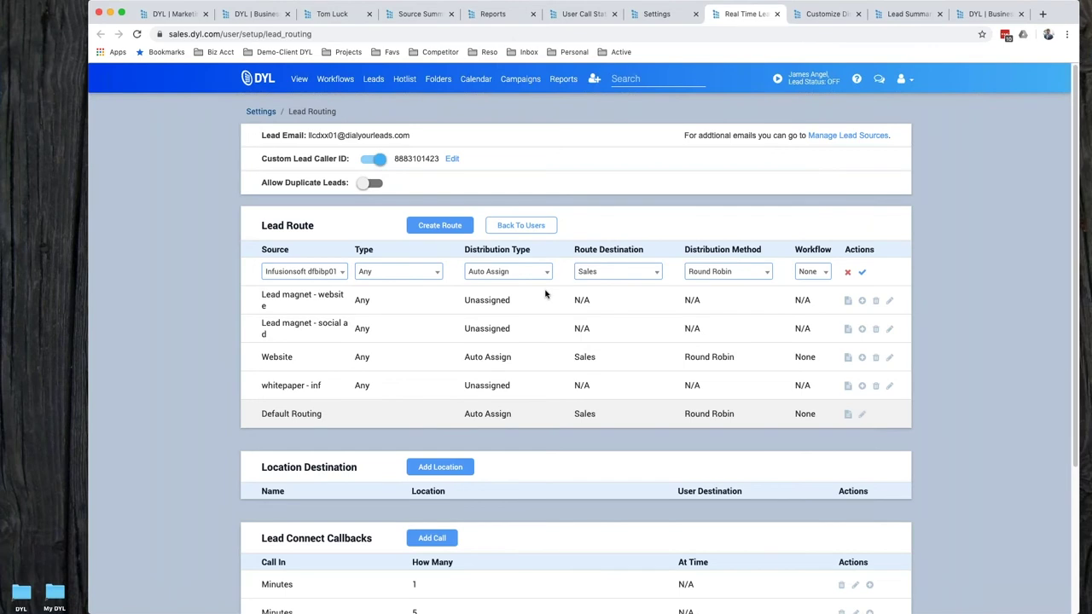
click(540, 277)
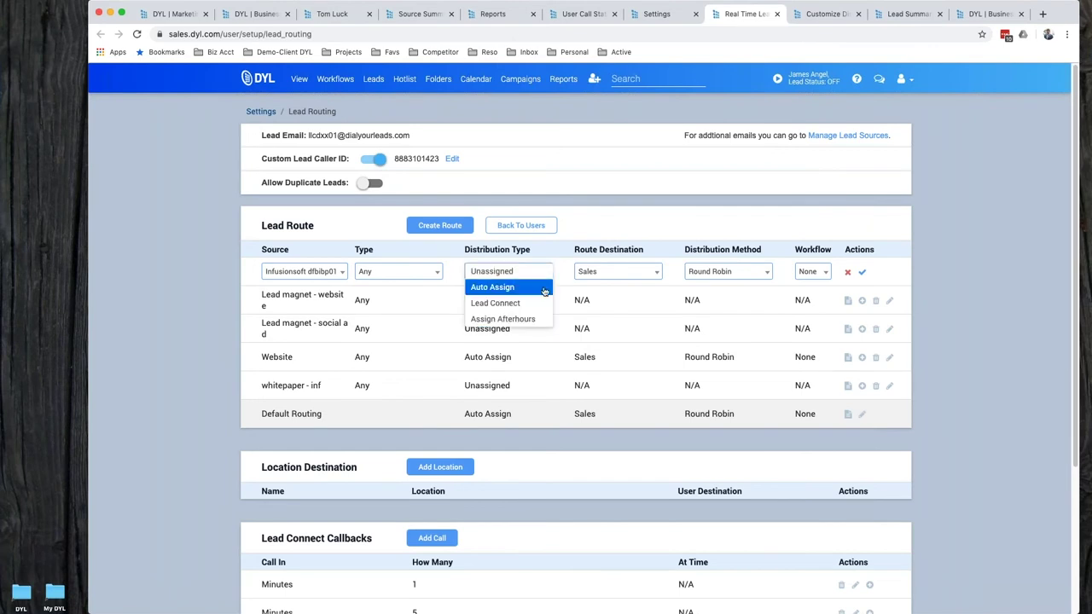
click(710, 273)
click(709, 273)
click(710, 273)
click(547, 273)
click(495, 300)
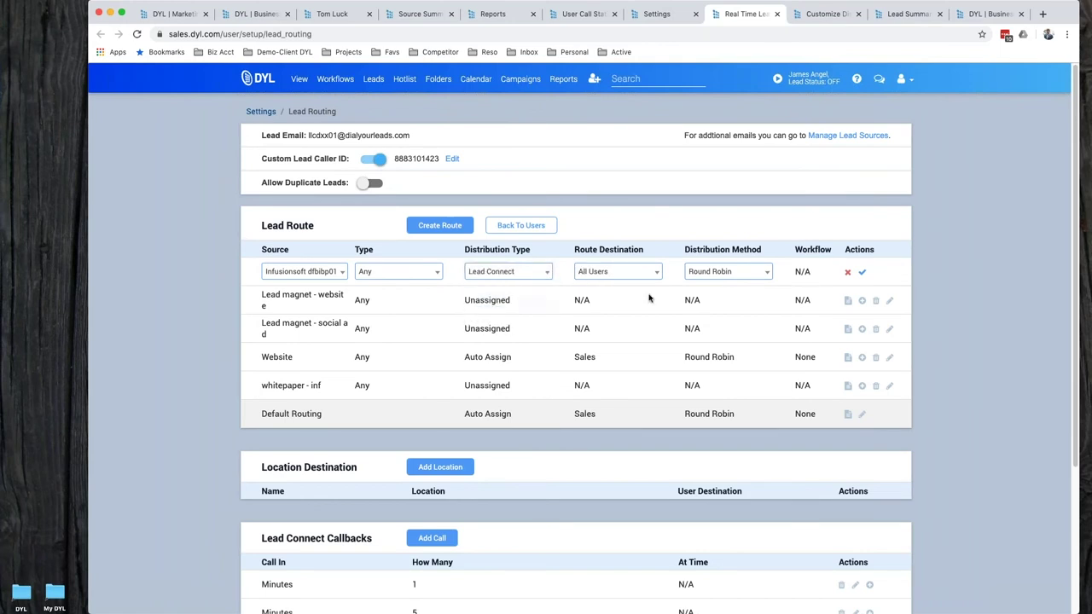
Step: Keep Round Robin and Lead Connect selected for the Infusionsoft route, and review the Lead Connect callback schedule
click(723, 273)
click(713, 287)
click(550, 271)
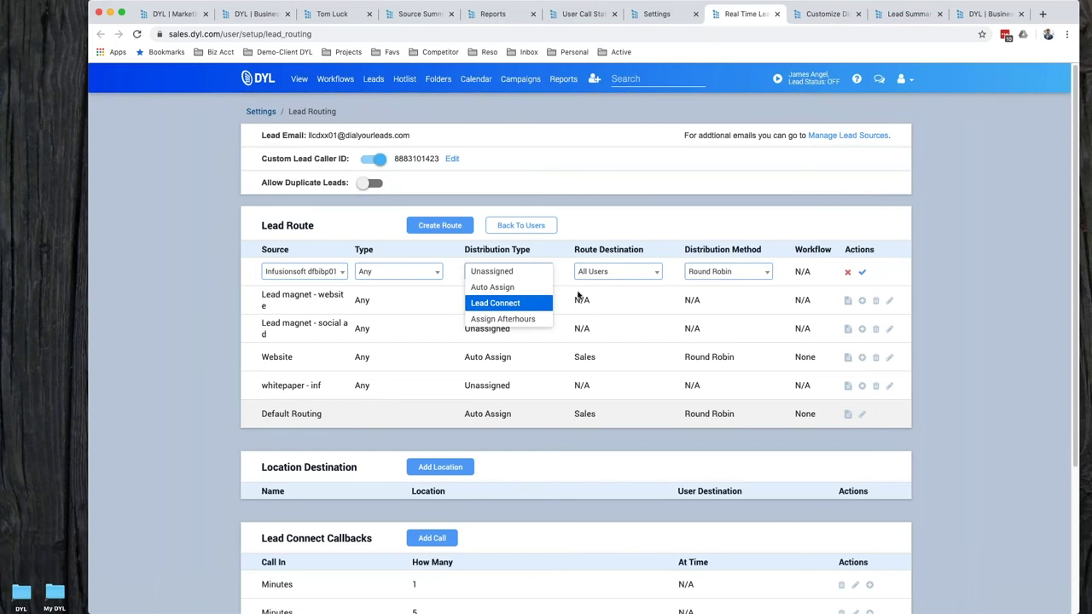
key(Return)
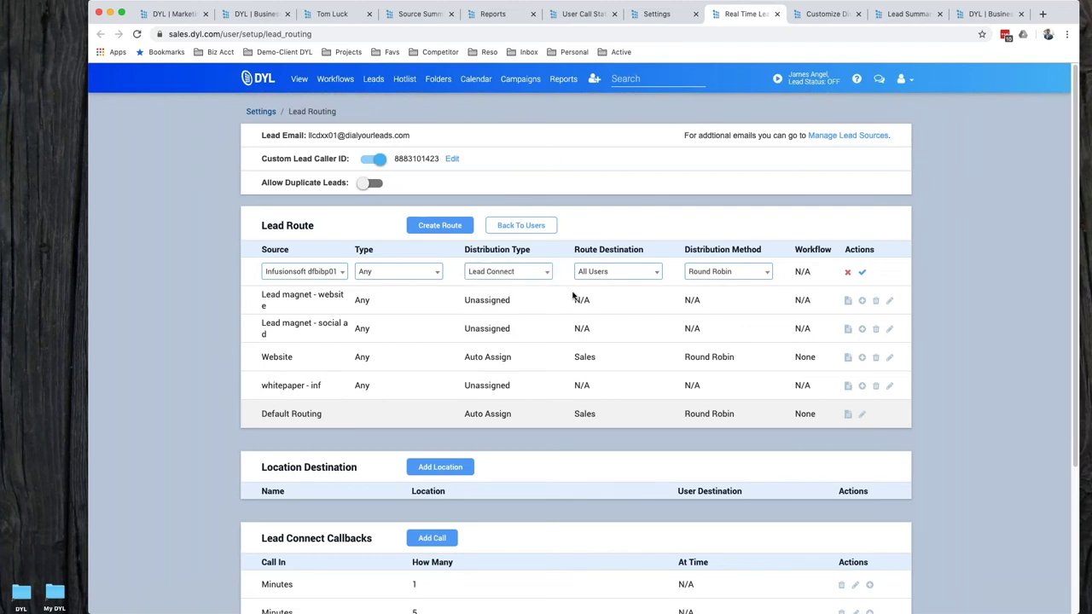
scroll(573, 295, down, 5)
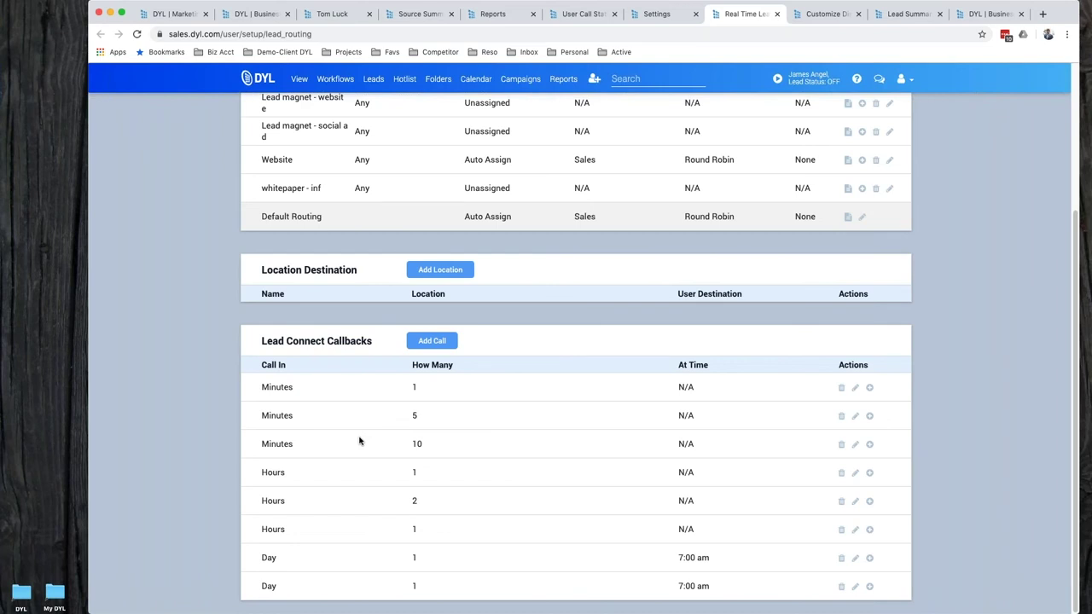
scroll(359, 441, up, 5)
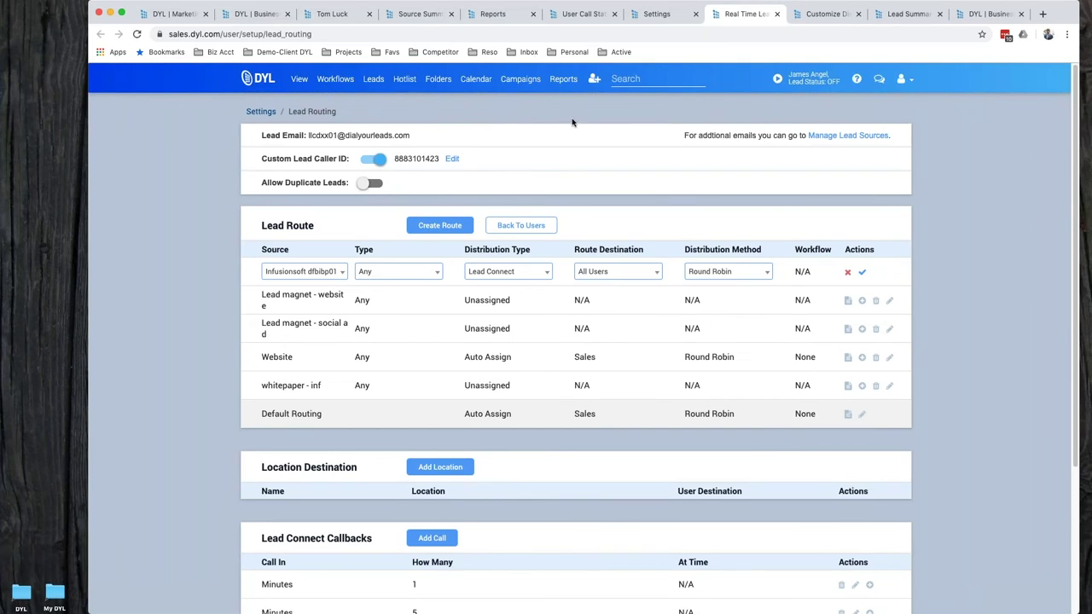
Step: Open the demo customer's user account from the customer's lead record and enlarge the browser window
click(664, 14)
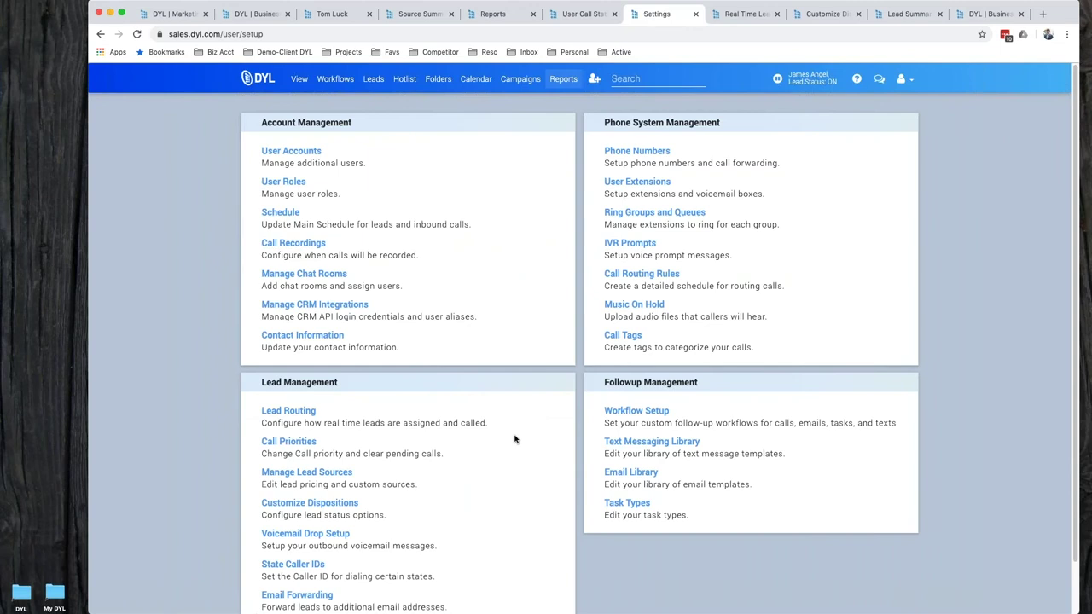
click(635, 413)
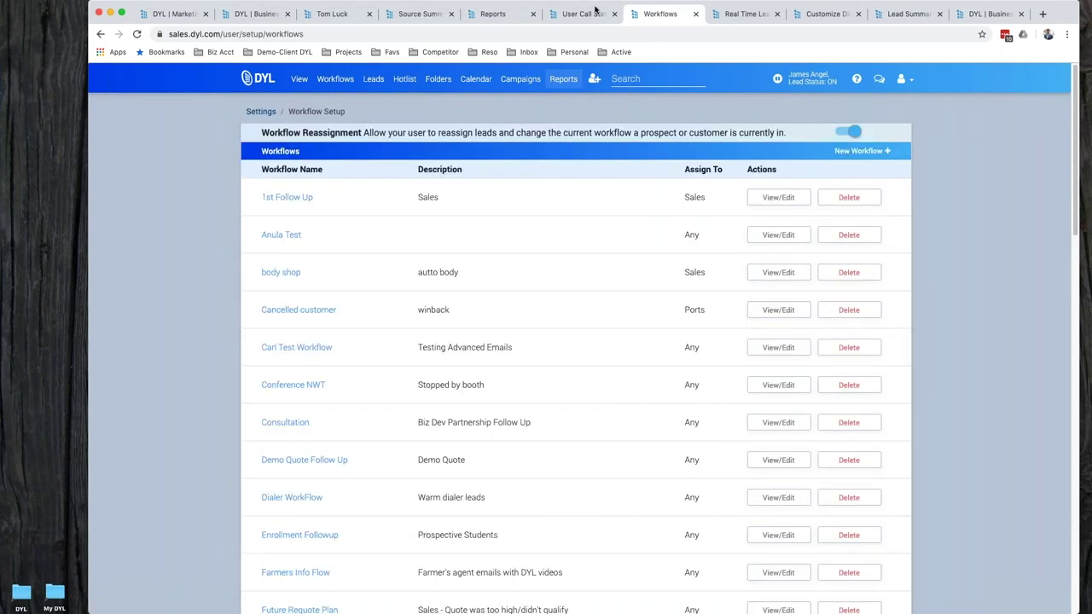
click(333, 15)
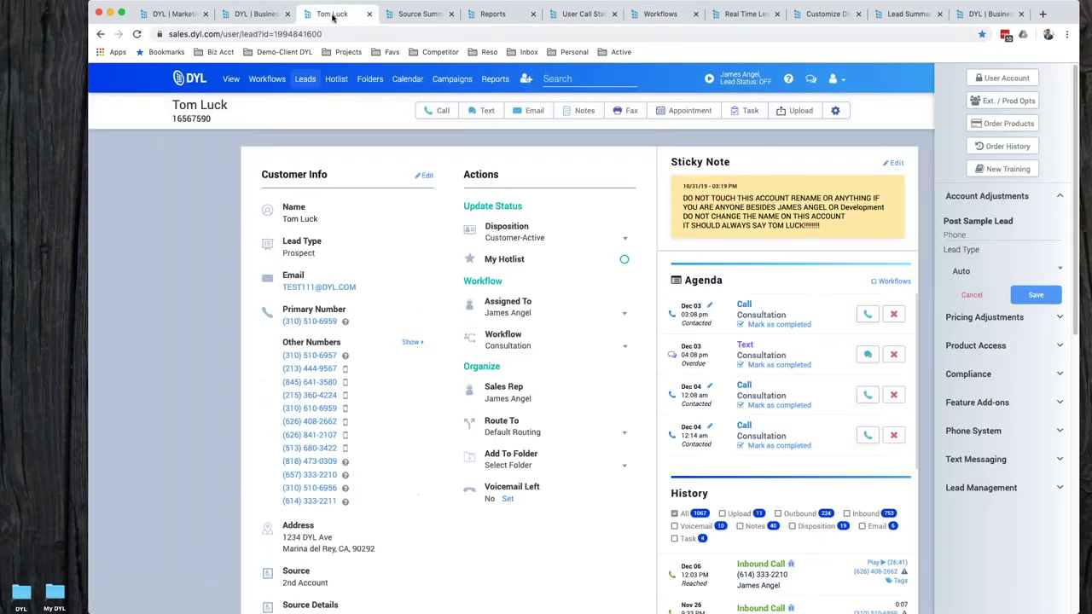
click(1003, 78)
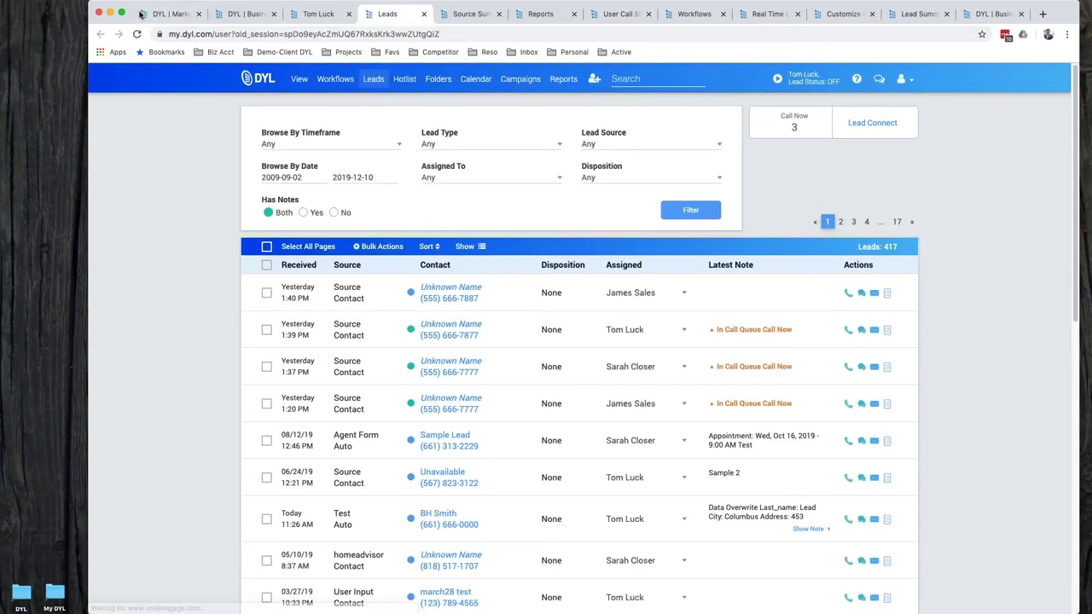
click(122, 12)
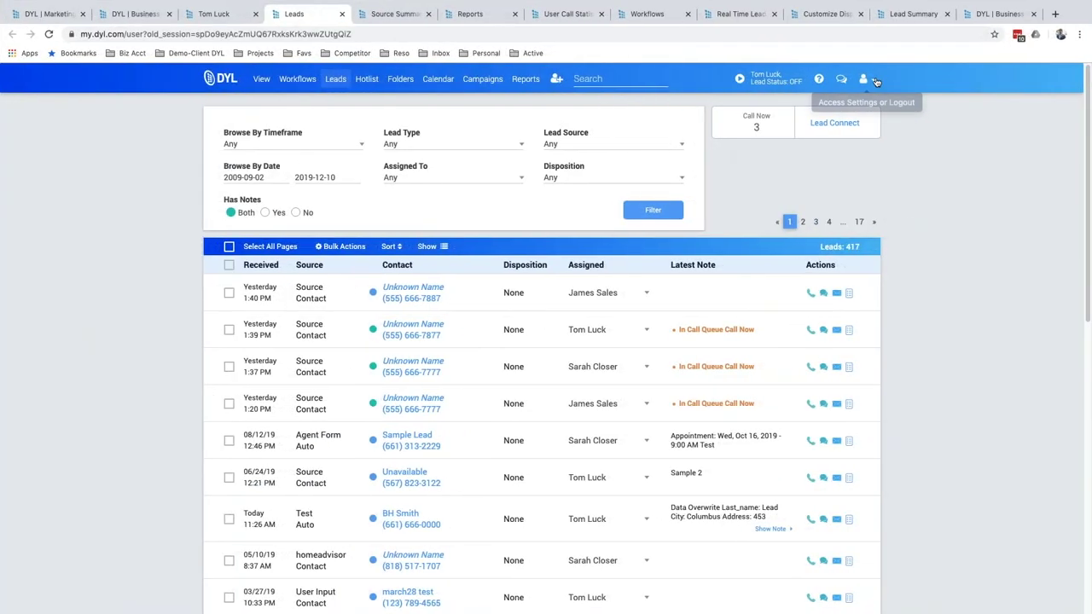
Step: Open the Auto, No Home workflow for editing from the demo account's workflow setup
mouse_move(866, 80)
click(797, 100)
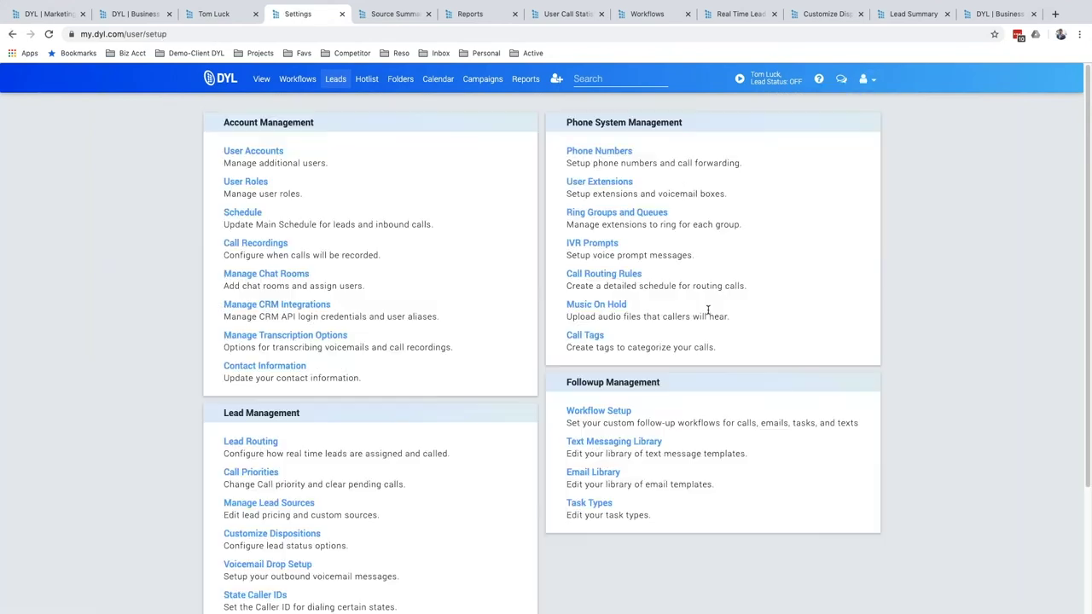
click(624, 413)
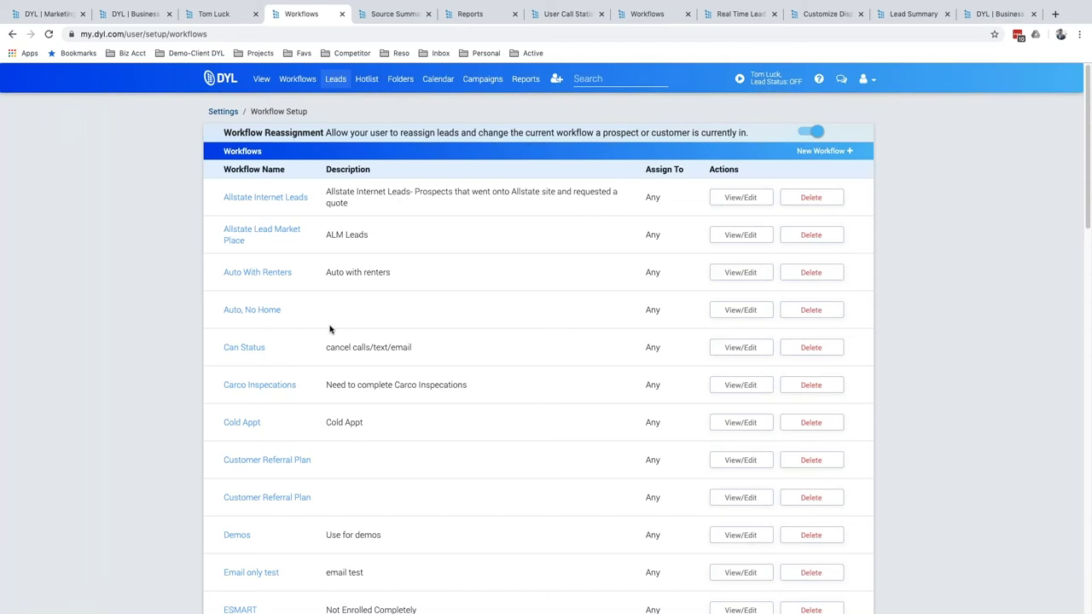
click(743, 315)
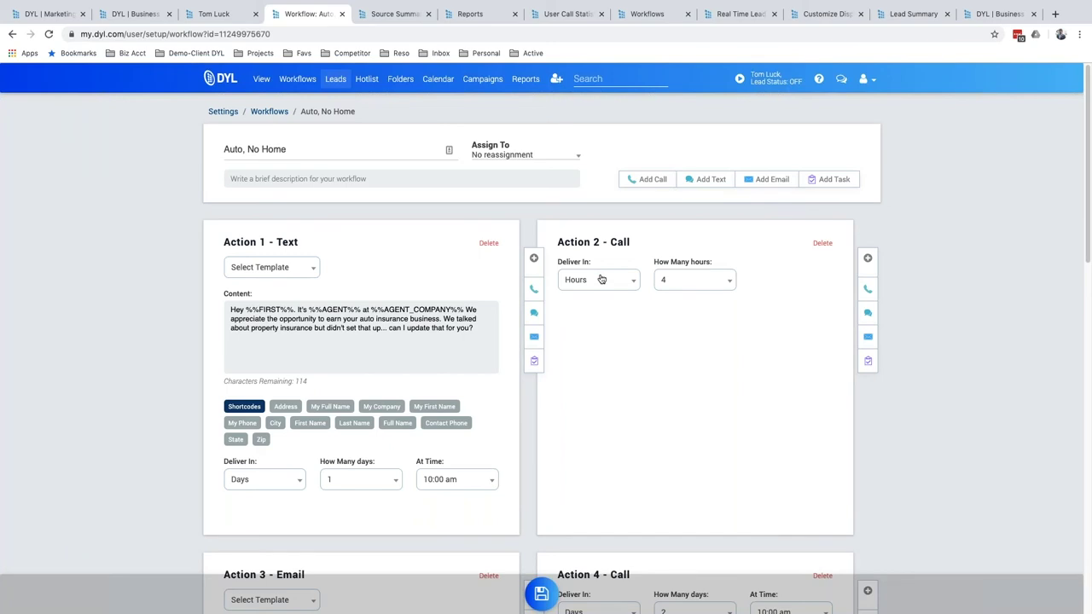
Step: Examine the text, call and email actions of the Auto, No Home workflow, including the delivery time choices for the Action 3 email
scroll(616, 331, down, 3)
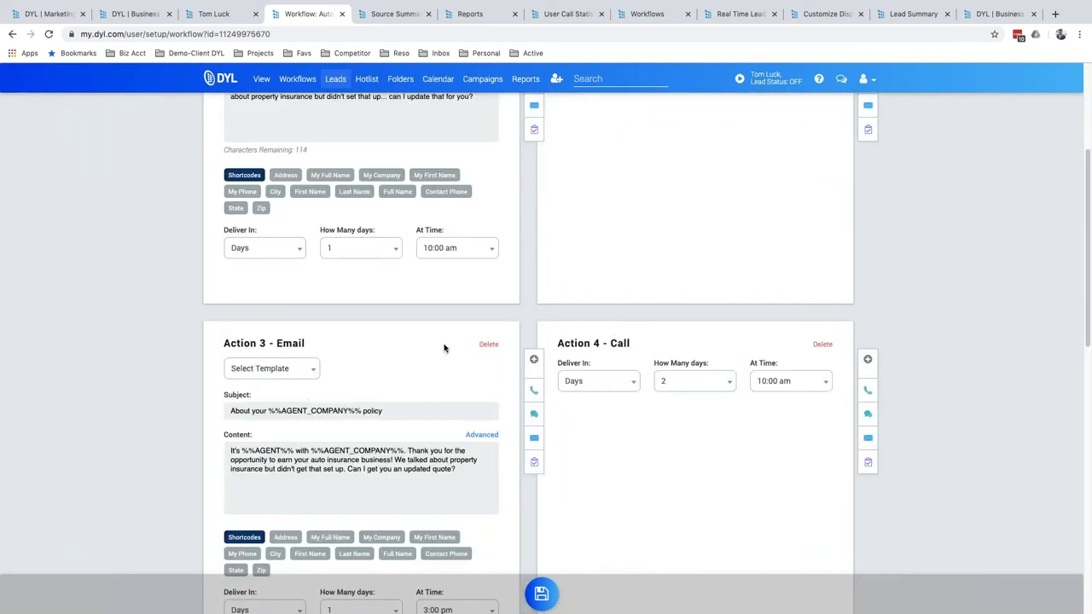
scroll(444, 346, down, 2)
scroll(419, 362, down, 1)
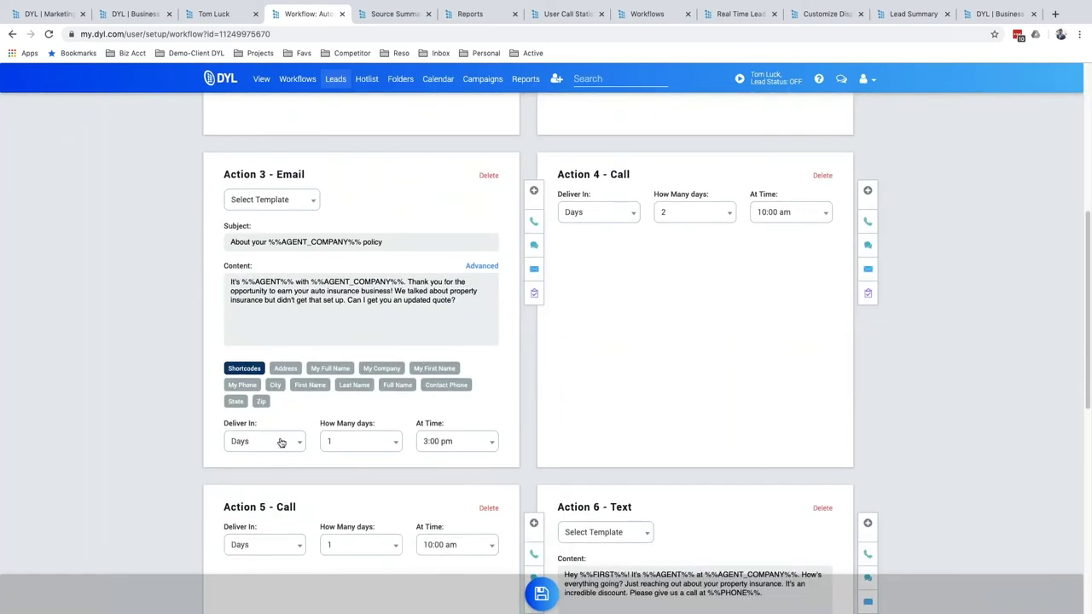
click(469, 442)
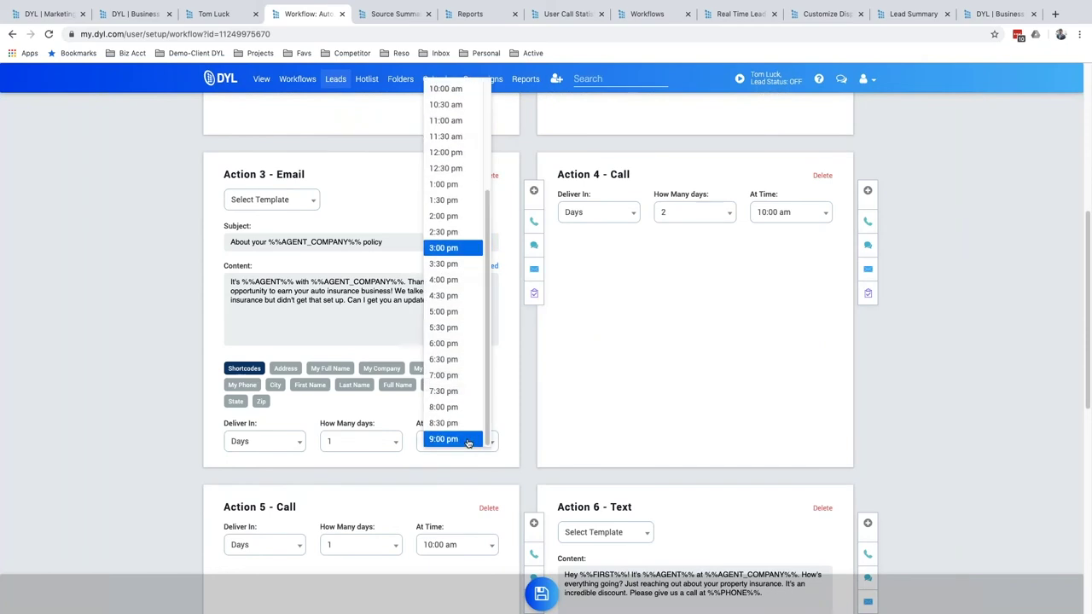
click(512, 419)
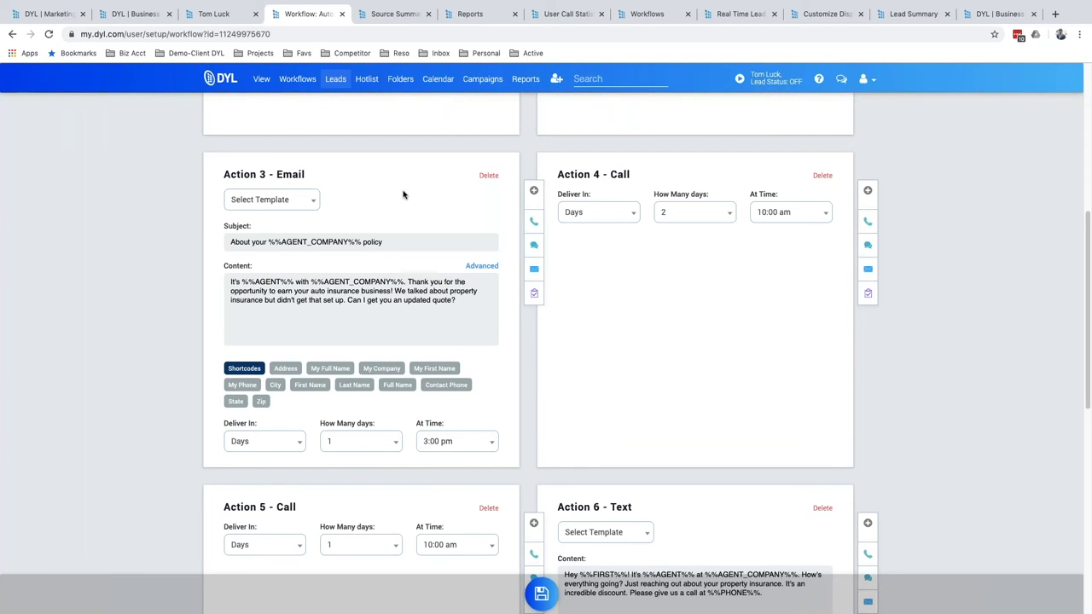
scroll(404, 194, up, 5)
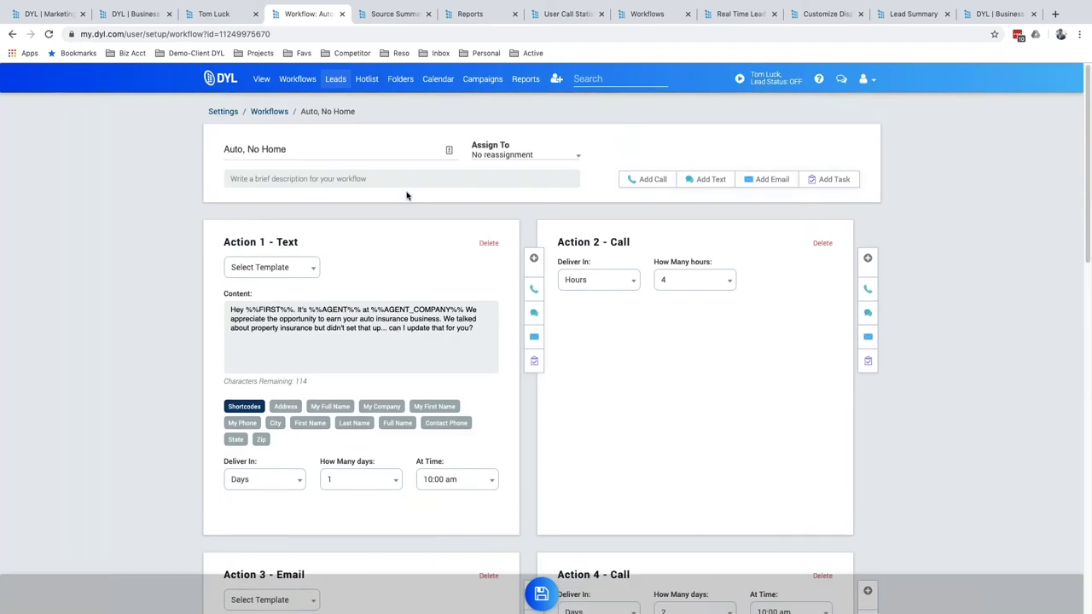
Step: Open the workflow reports listing the demo account's scheduled workflow actions
click(303, 84)
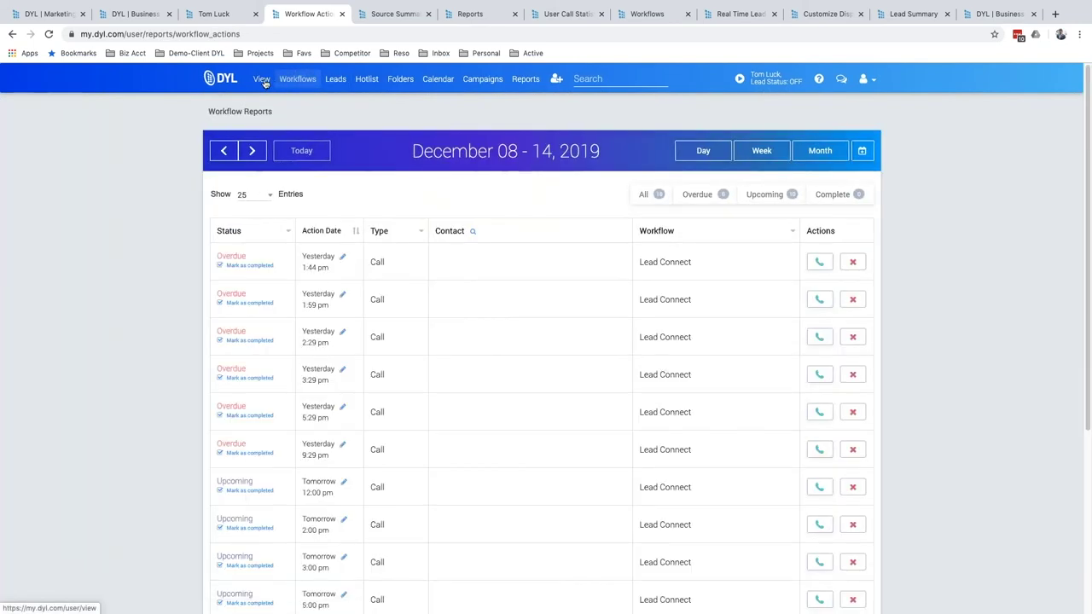
click(265, 80)
click(295, 80)
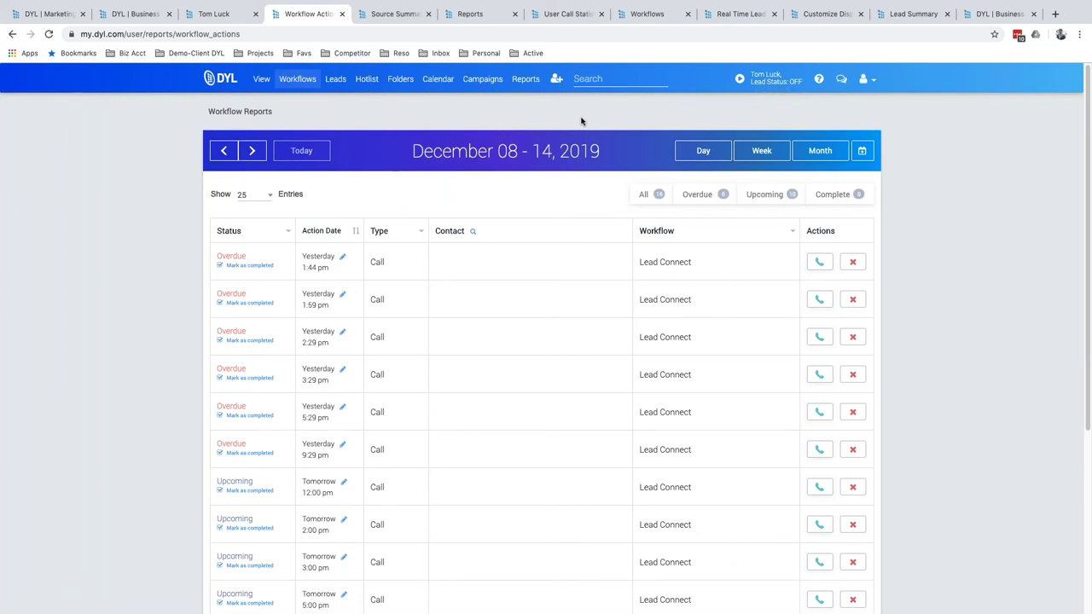
Step: Examine the disposition list on the Customize Dispositions page, including the category, workflow, customer status and display settings
click(823, 14)
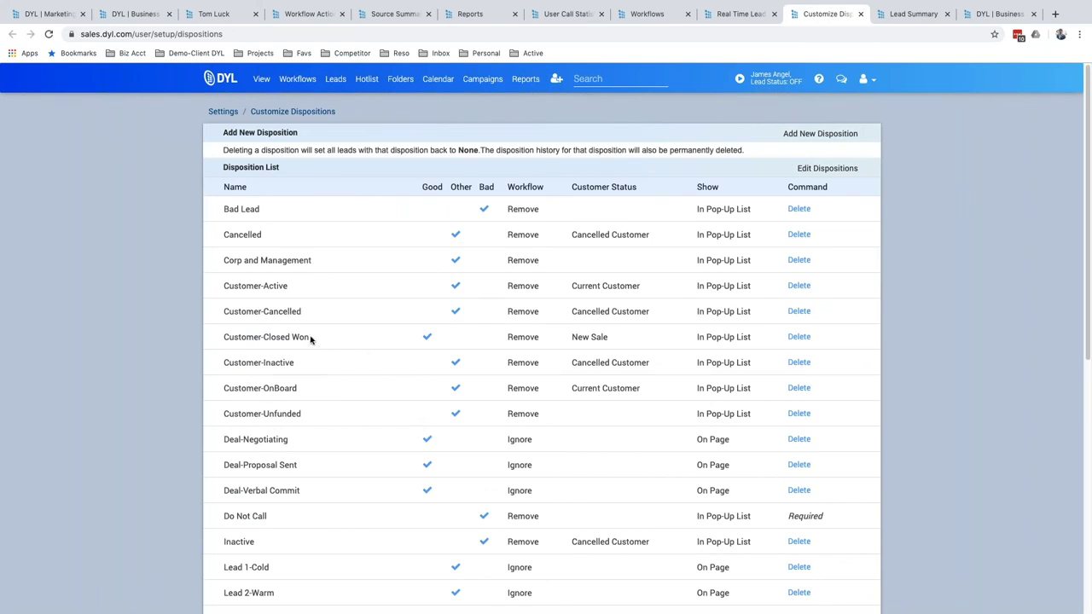
scroll(310, 340, down, 5)
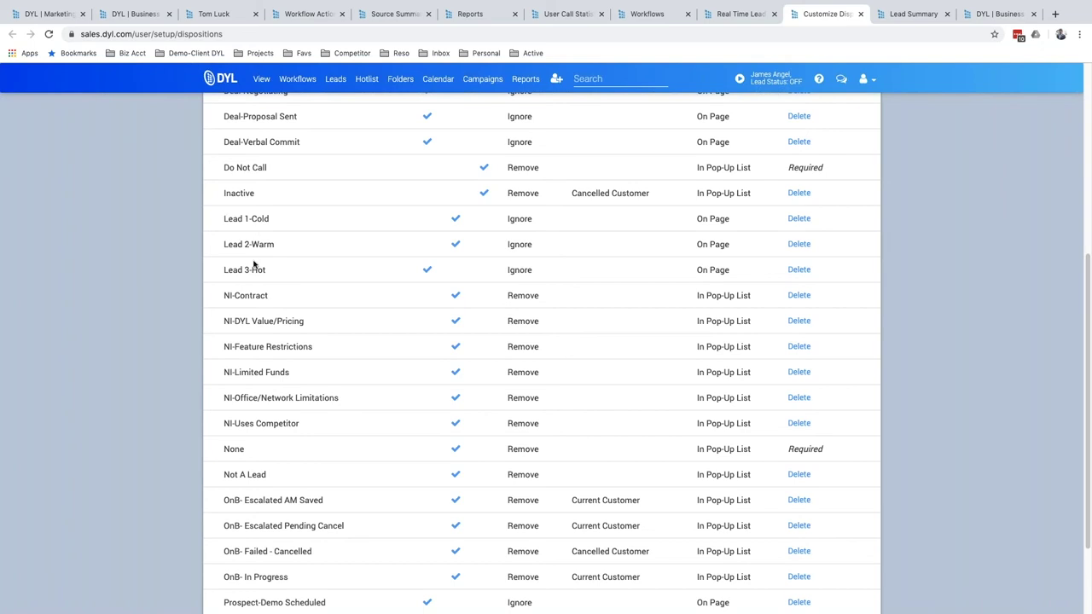
scroll(276, 278, down, 1)
scroll(319, 281, down, 3)
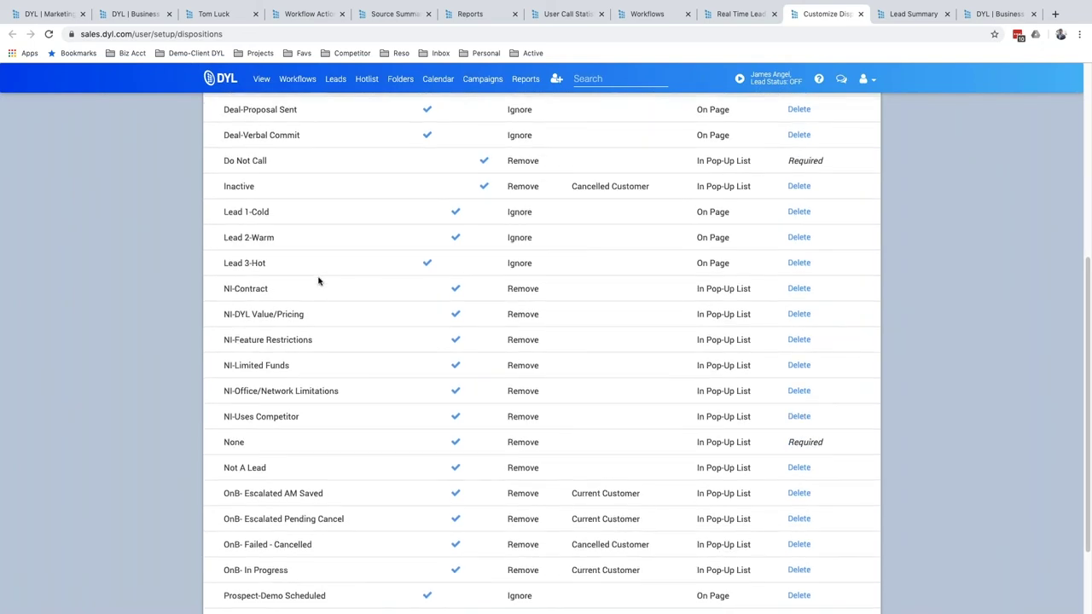
scroll(320, 303, down, 4)
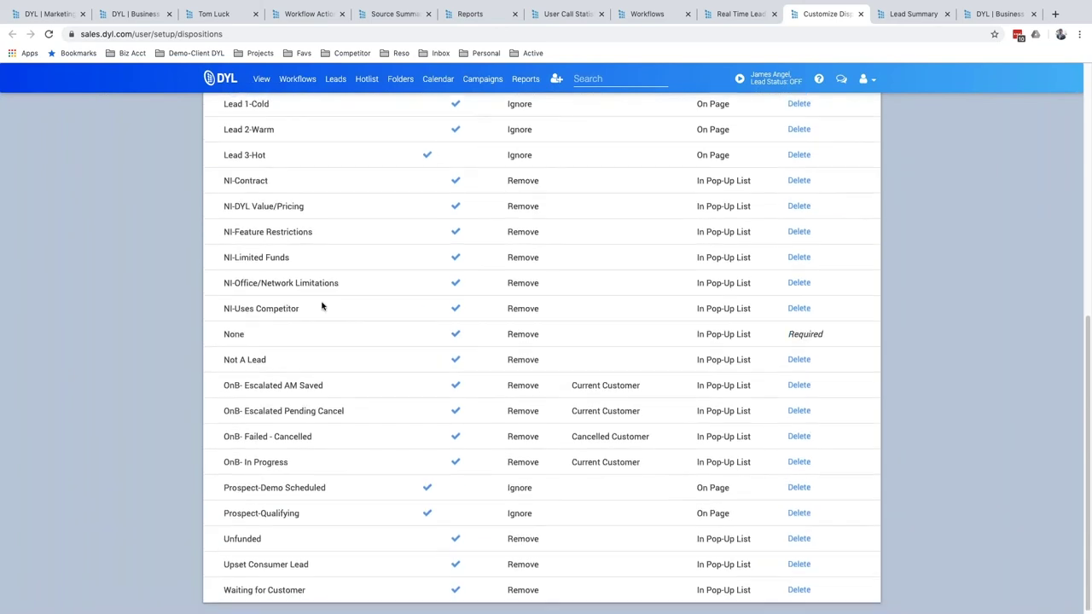
scroll(322, 305, up, 5)
scroll(322, 305, up, 8)
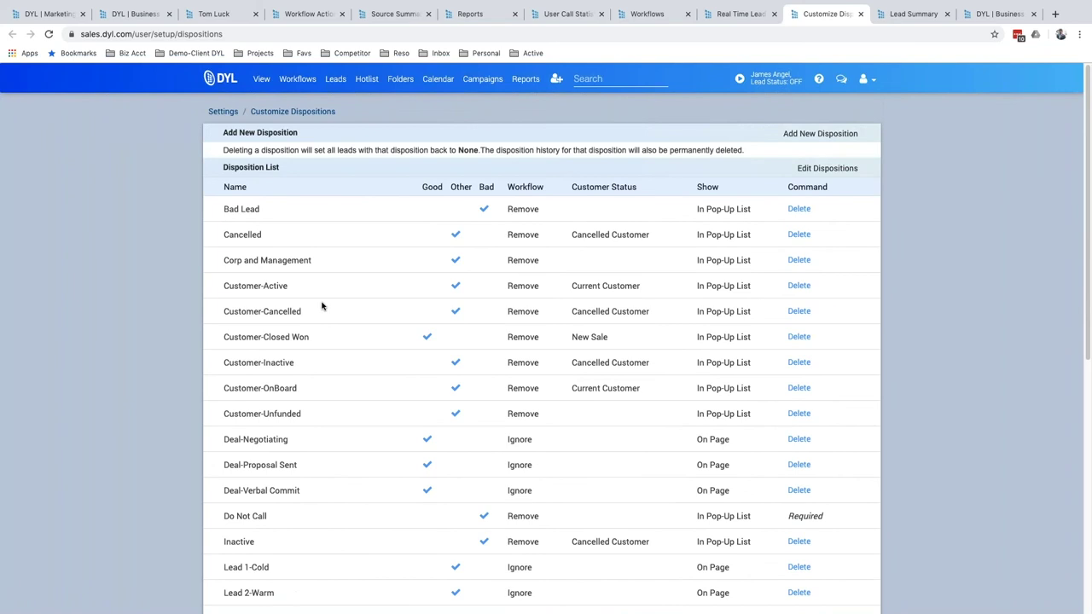
scroll(321, 305, down, 6)
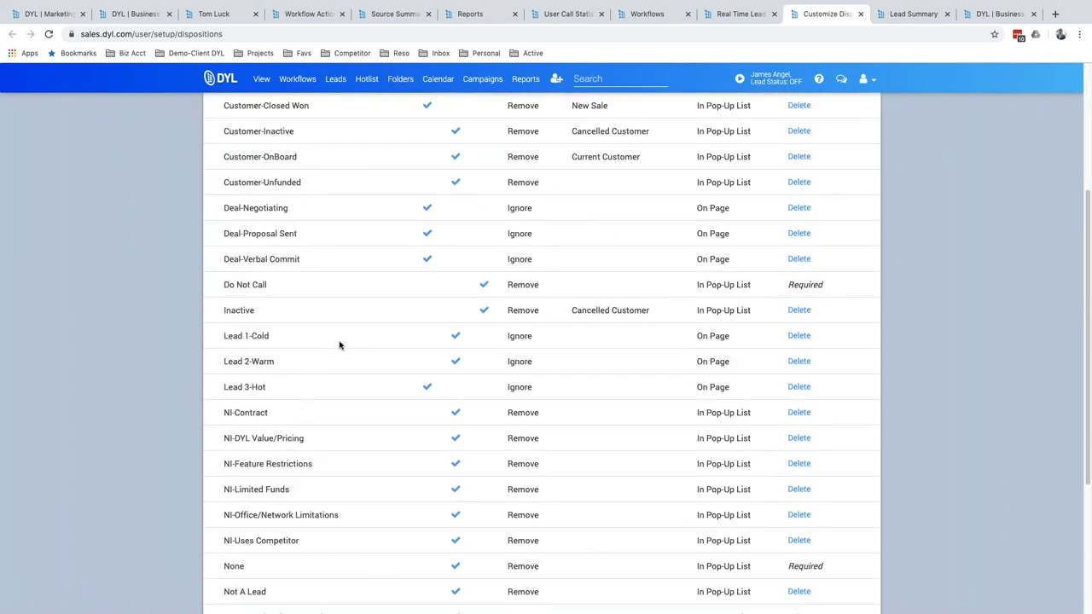
scroll(339, 345, up, 6)
Step: Open the NI-Contract disposition folder from the list of folders
click(401, 79)
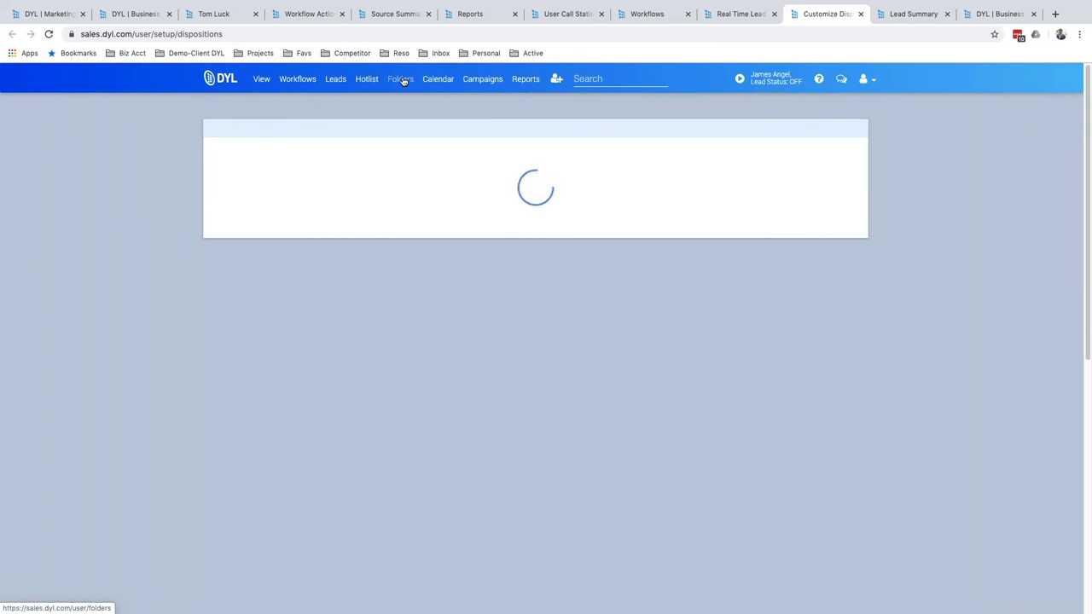
click(736, 10)
click(825, 13)
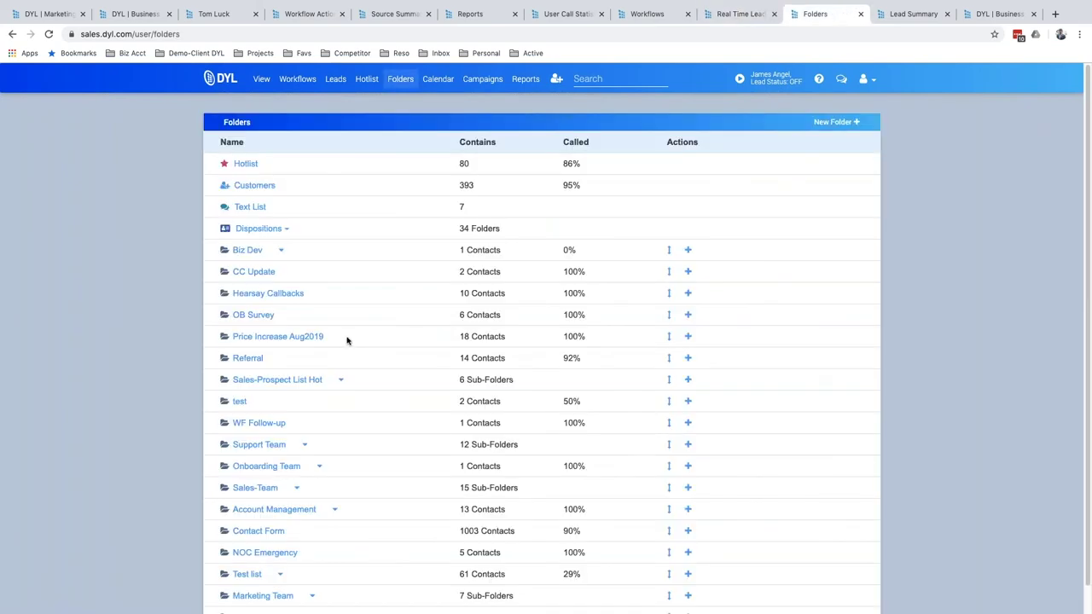
click(275, 233)
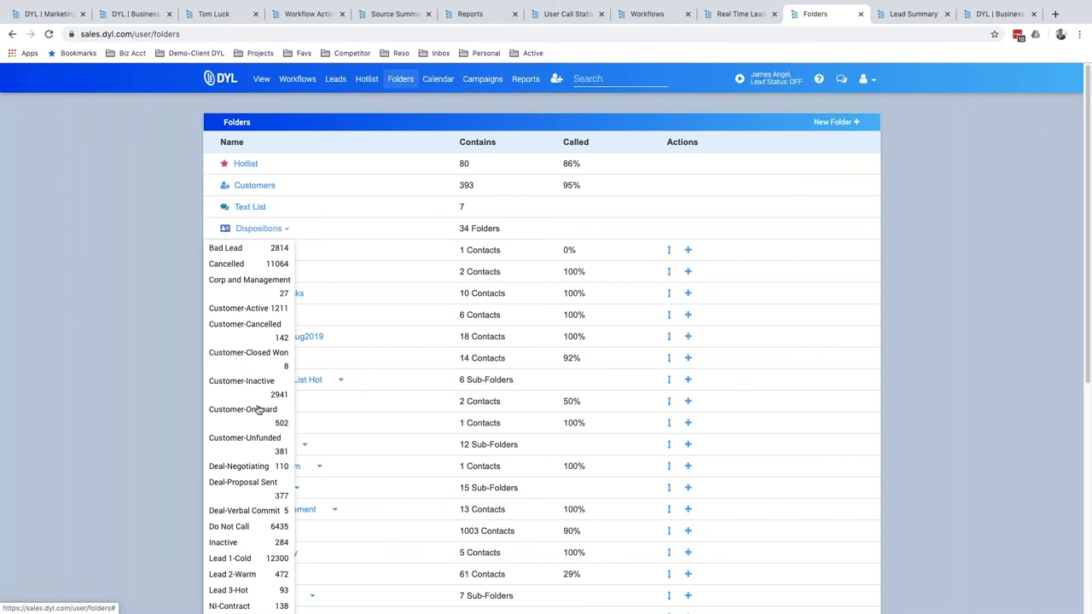
scroll(268, 373, down, 2)
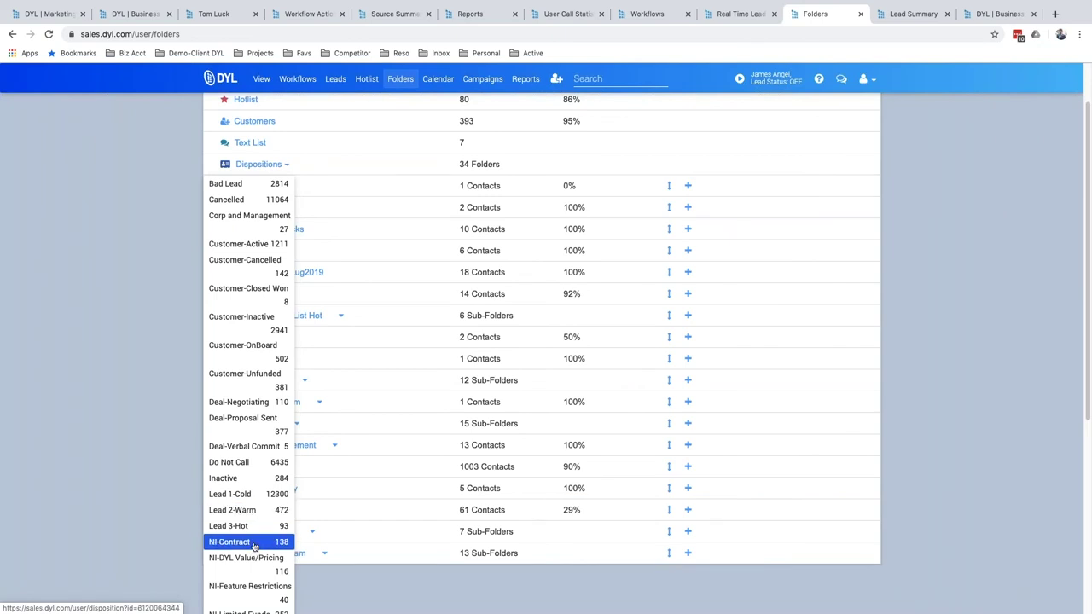
click(253, 543)
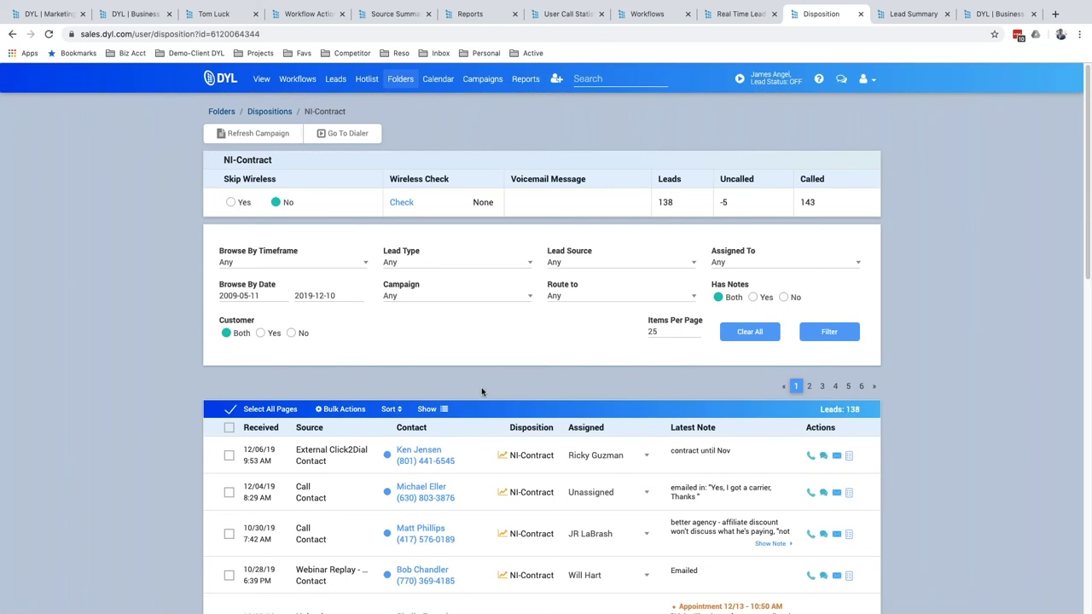
Step: Play the recording of the Dec 6 inbound call from the demo customer's history and pause the playback
click(309, 14)
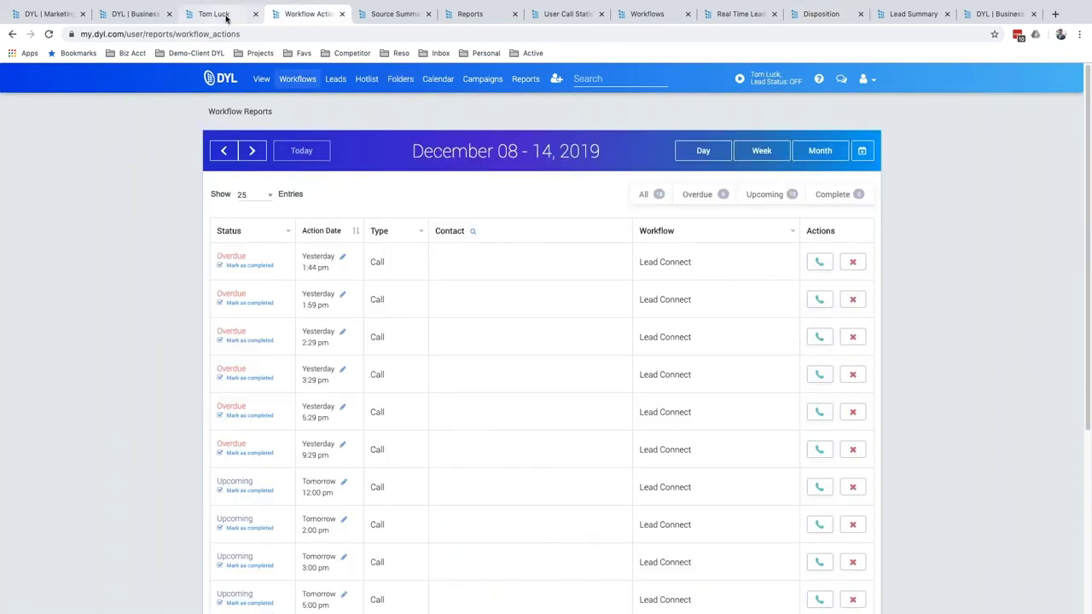
click(226, 17)
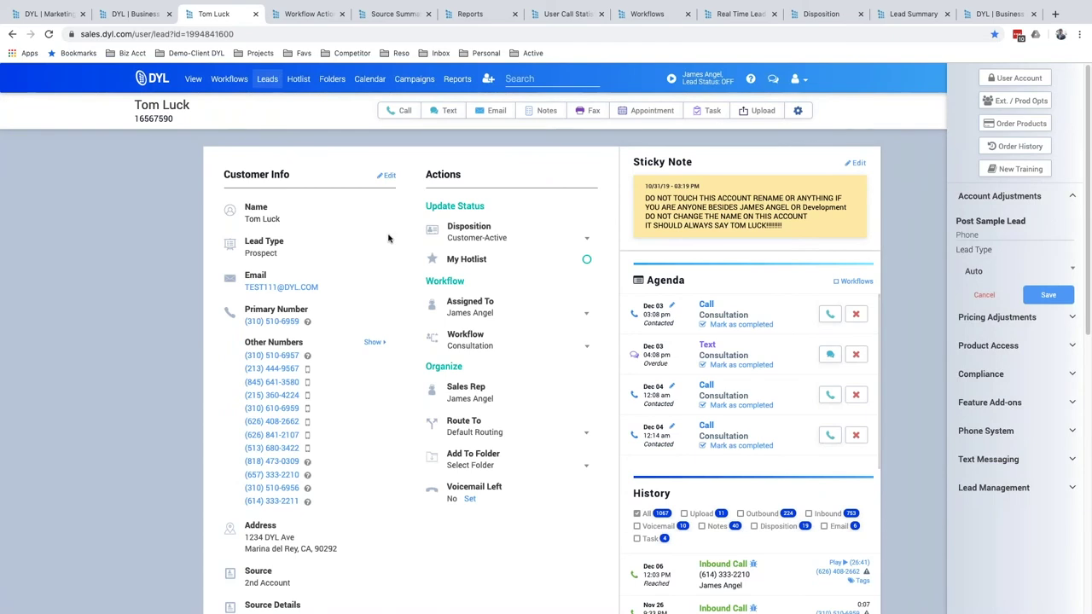
scroll(419, 364, down, 5)
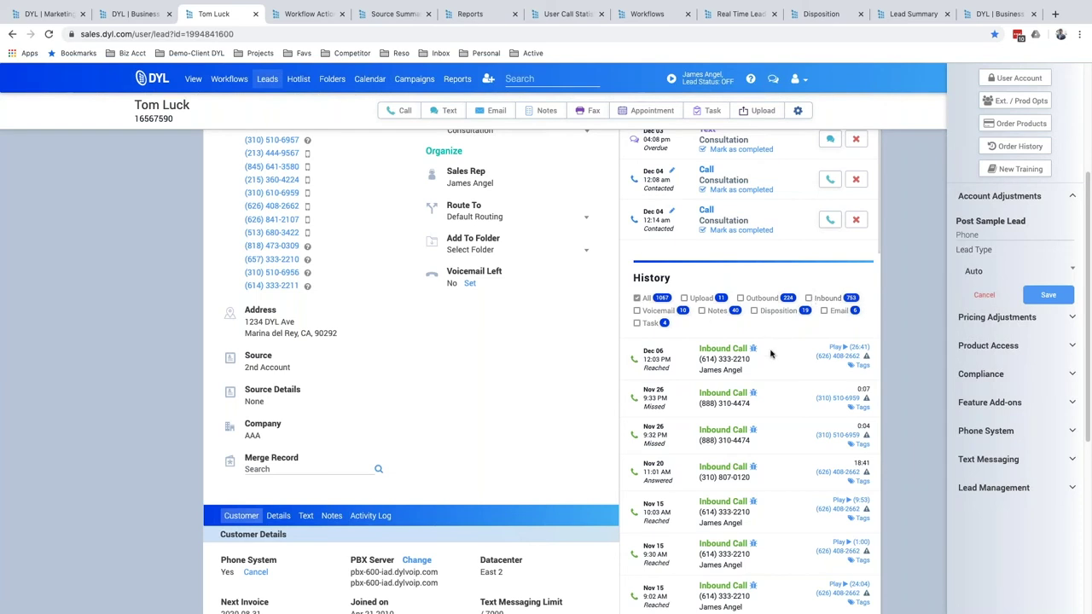
click(839, 348)
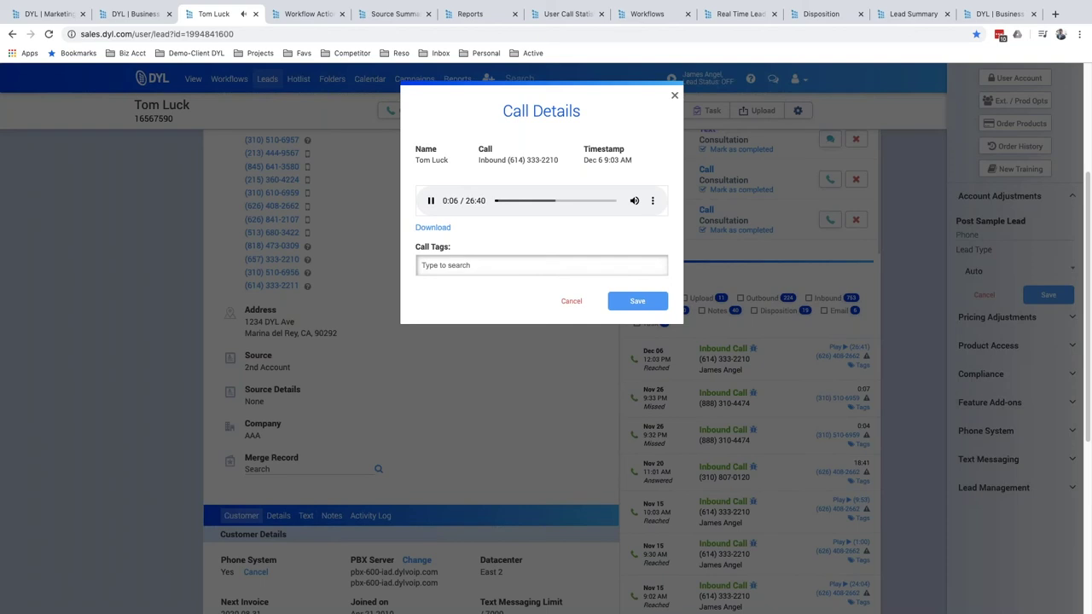
click(431, 202)
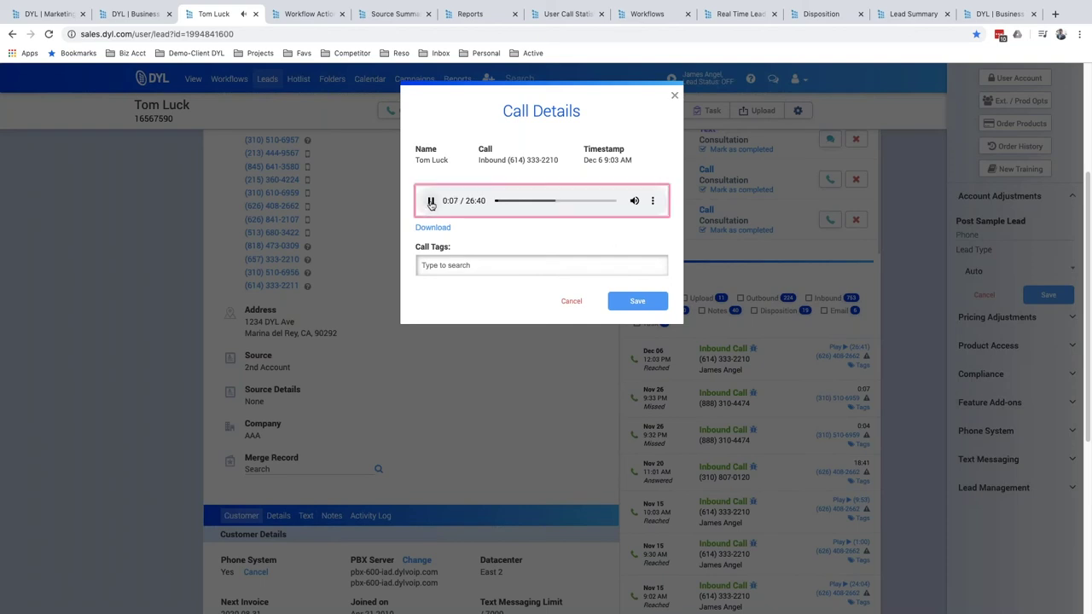
Step: Examine the available call tags in the call details and close the details without saving
click(478, 261)
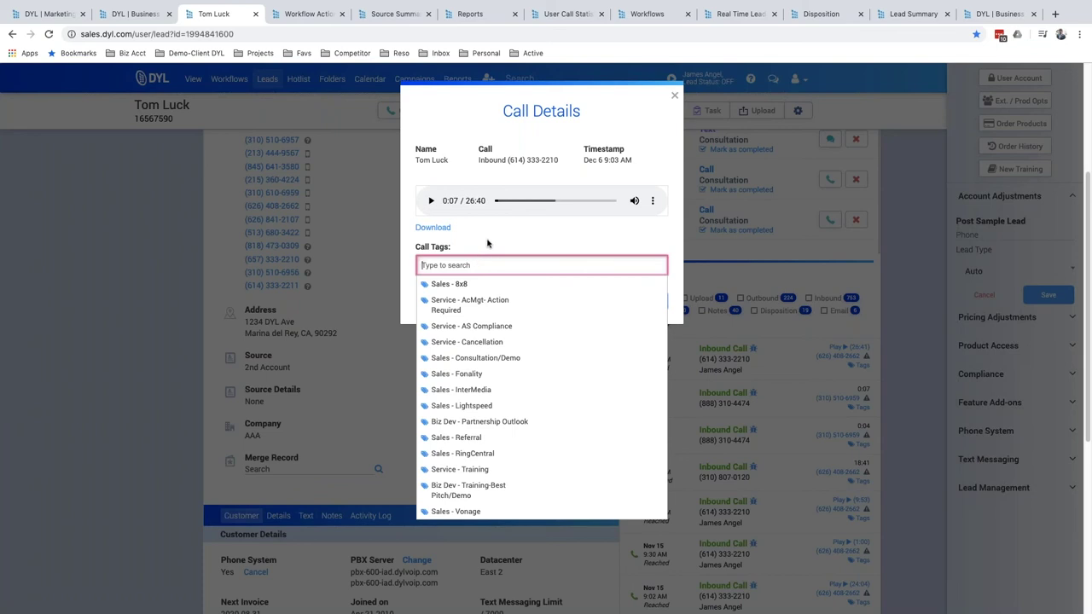
click(487, 244)
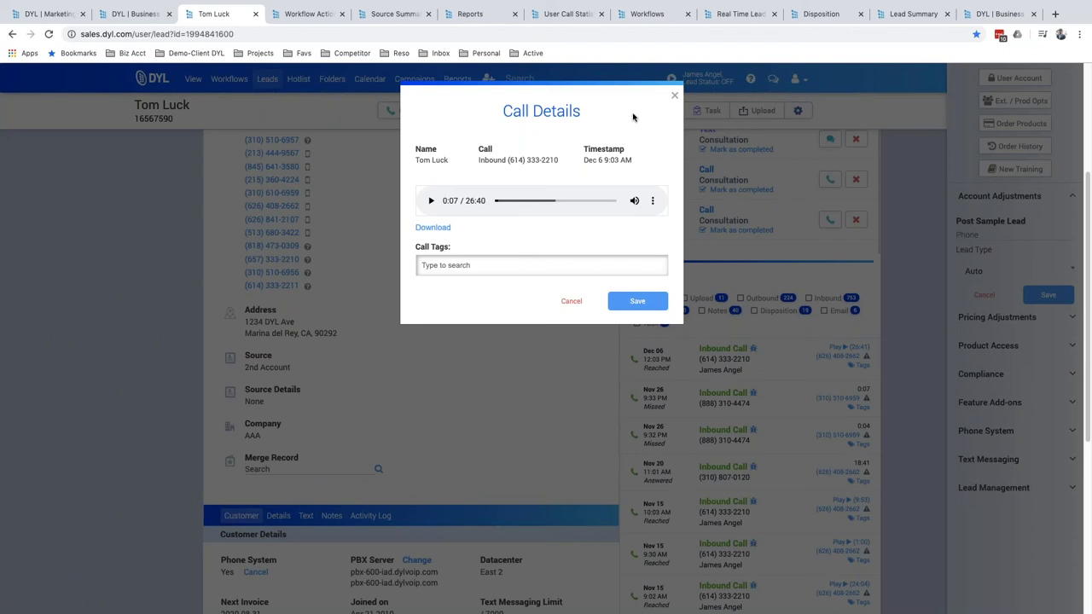
click(674, 95)
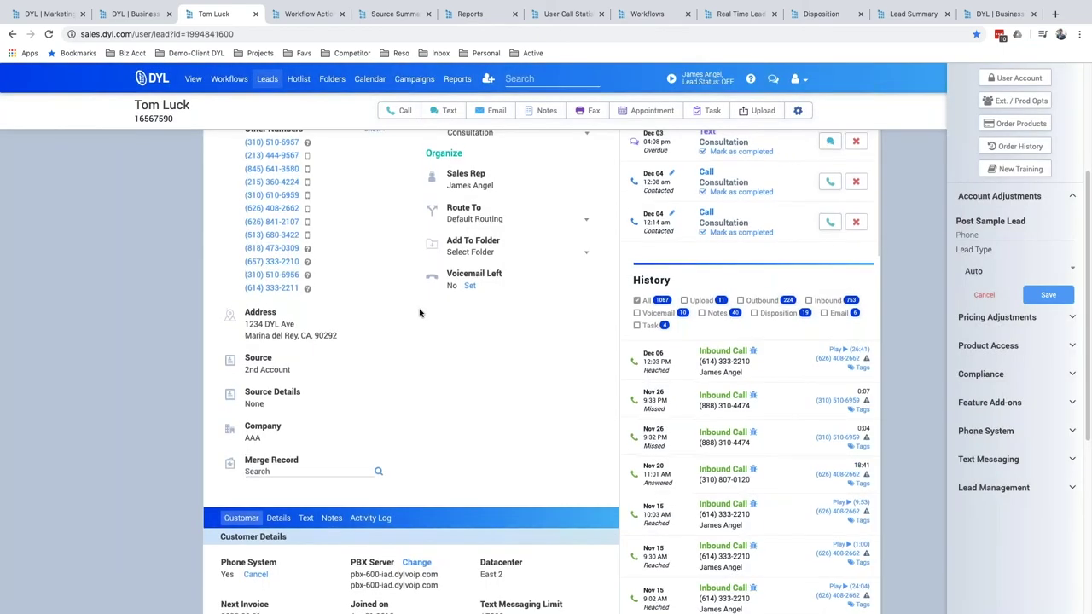
Step: Examine the summary and per-user call and activity breakdowns in the User Call Statistics report for today
click(555, 12)
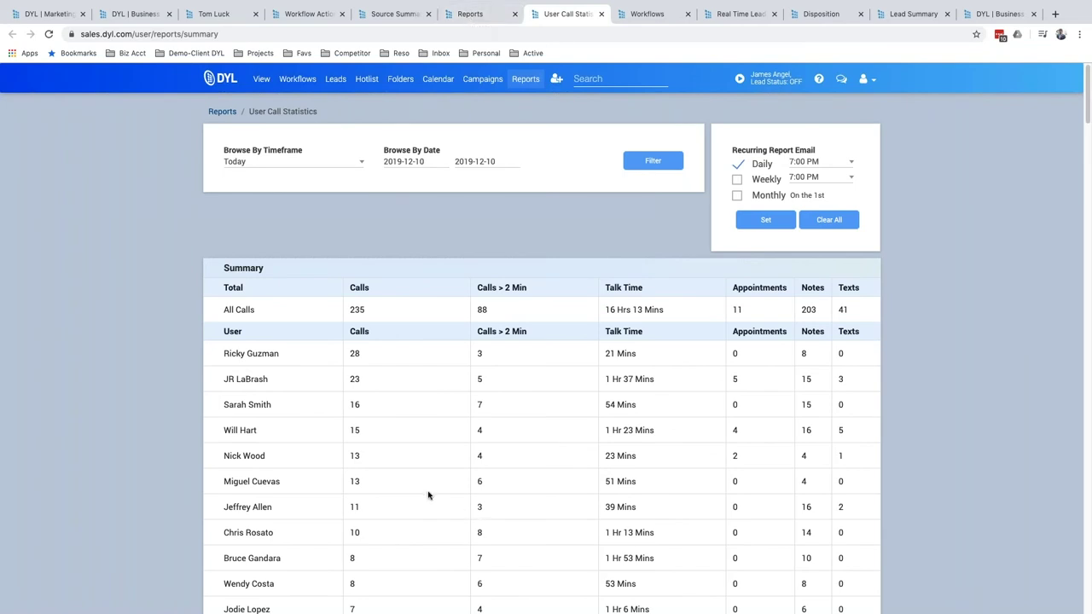
scroll(429, 495, down, 15)
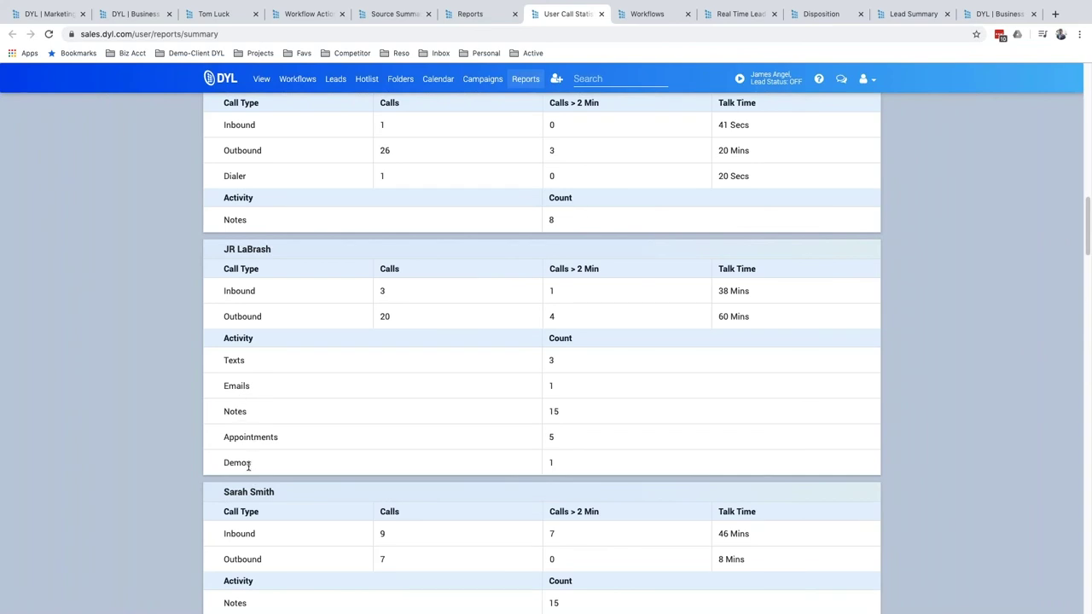
scroll(248, 465, down, 2)
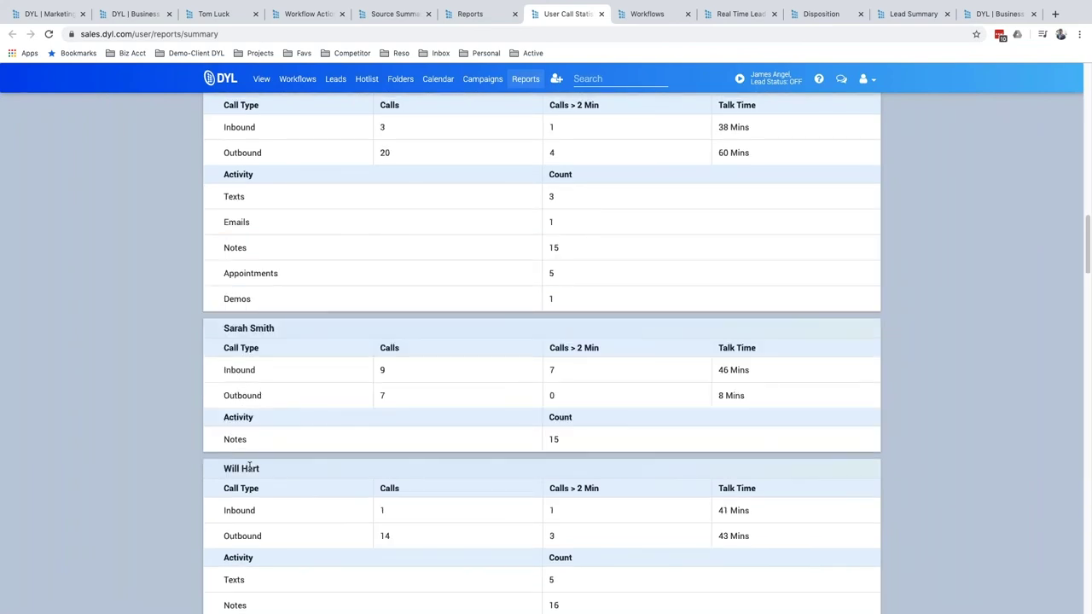
scroll(290, 468, down, 4)
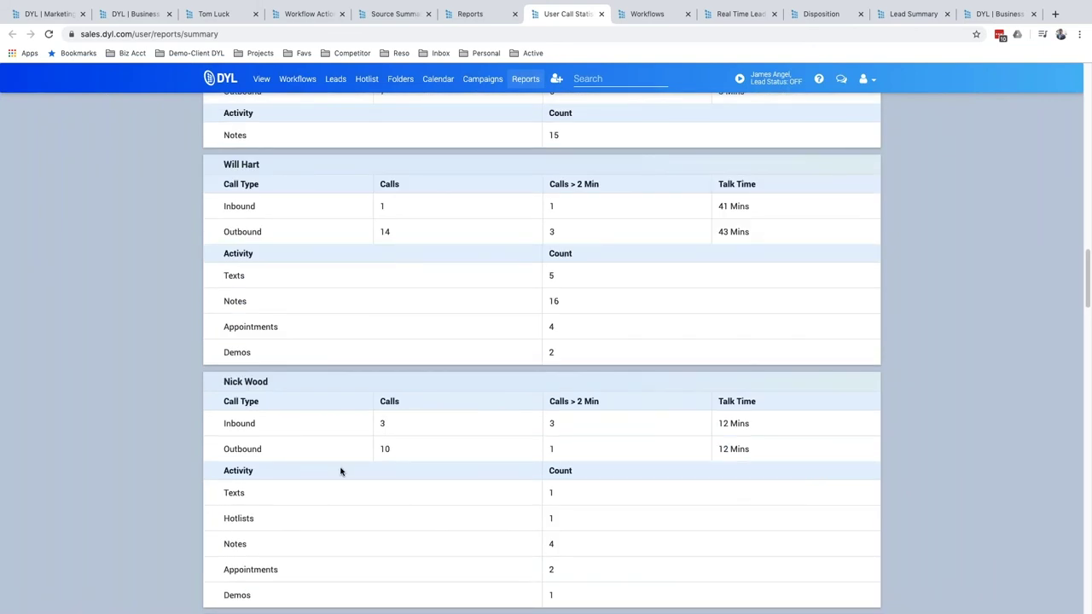
scroll(341, 470, up, 20)
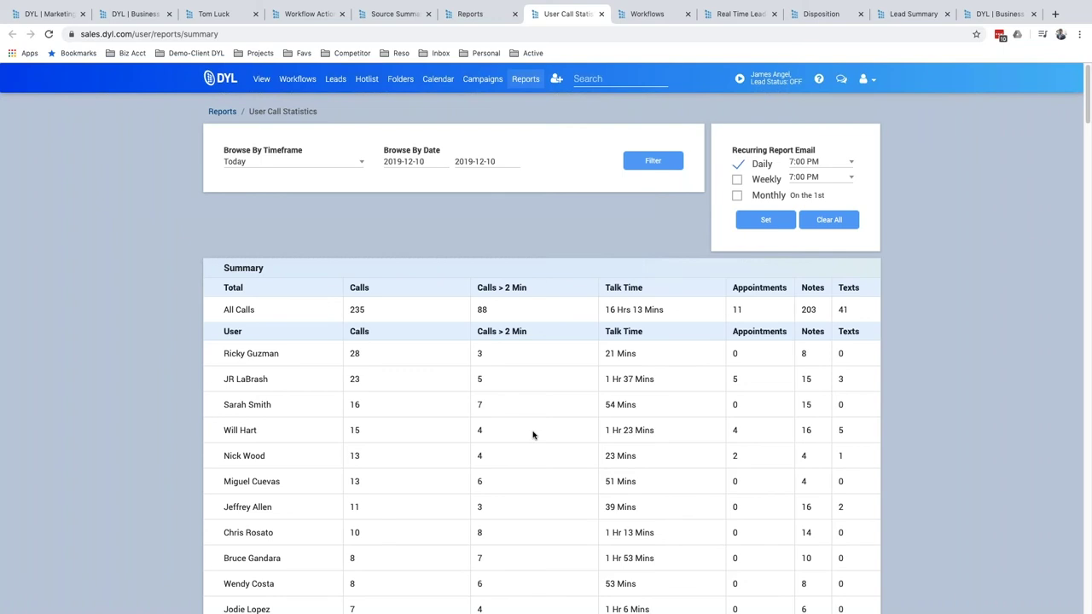
Step: Open the year-to-date Lead Summary report showing the call, speed-to-contact and disposition breakdowns
click(477, 13)
click(641, 14)
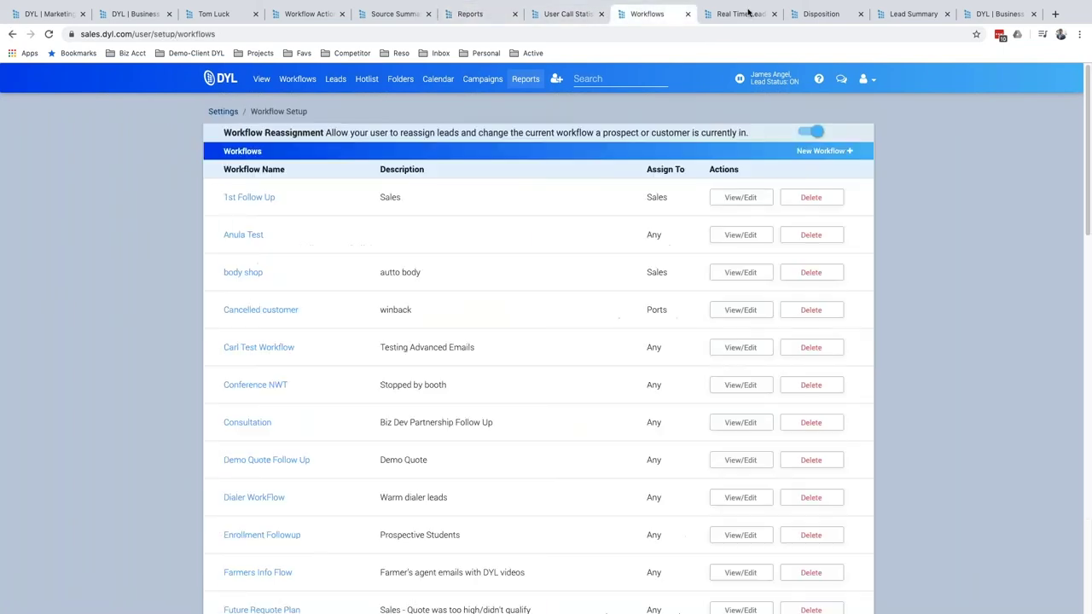
click(741, 13)
click(812, 14)
click(904, 13)
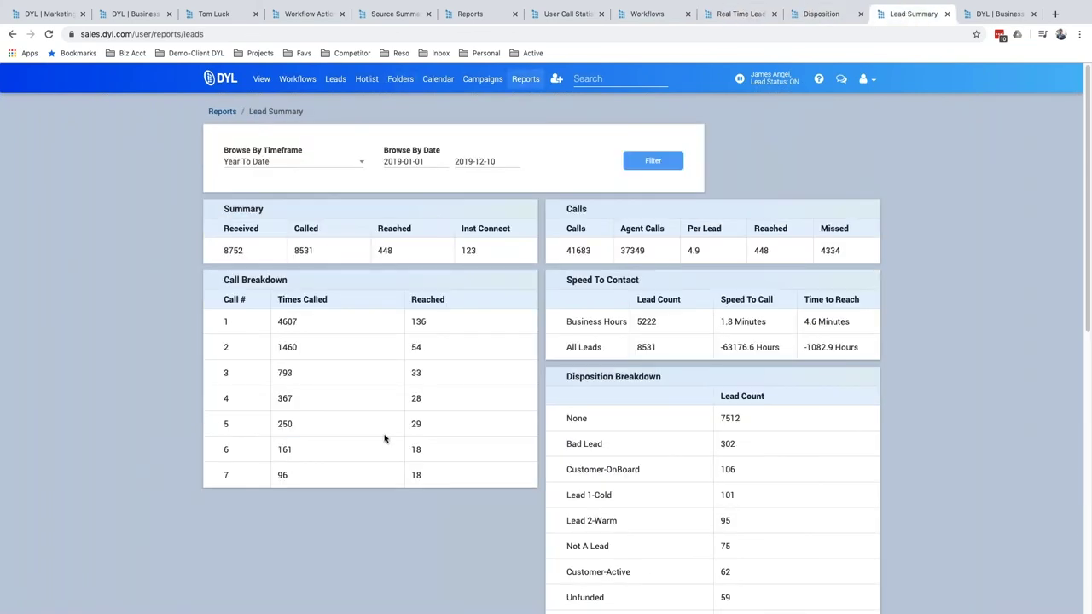
click(994, 13)
click(403, 15)
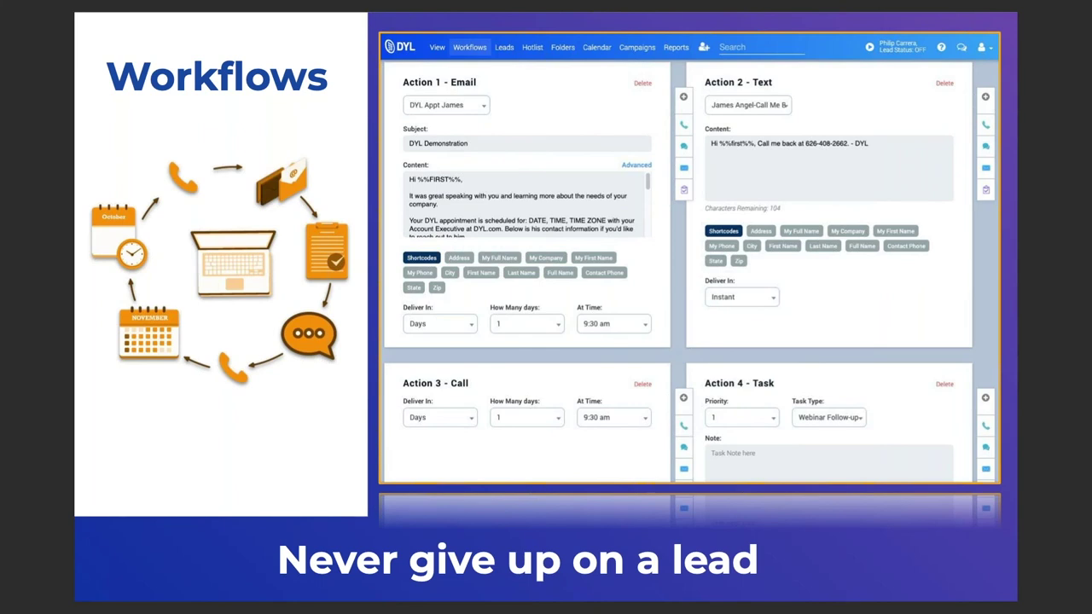
key(Right)
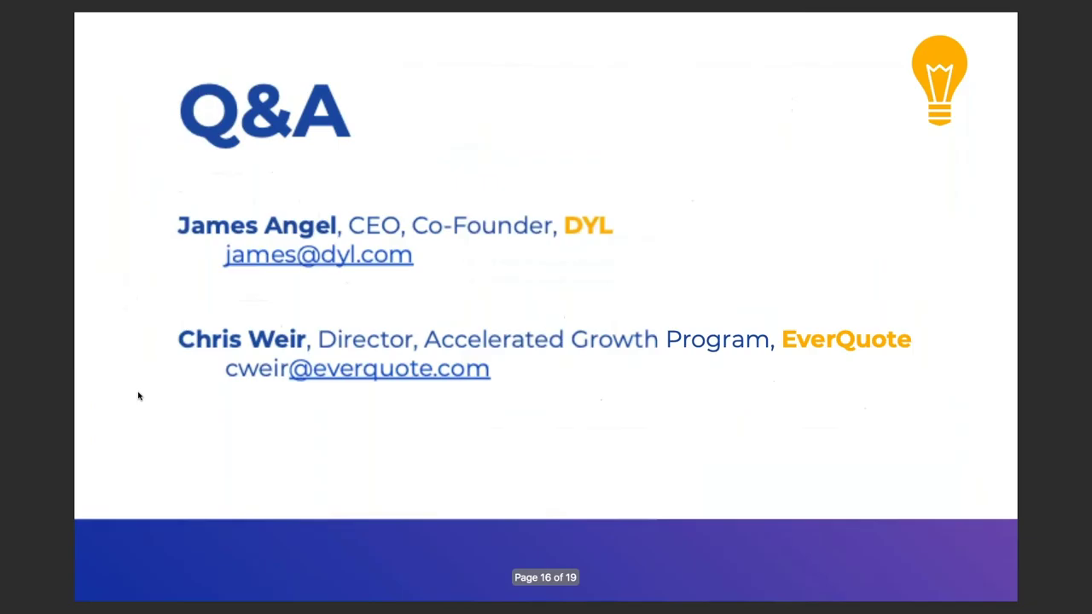